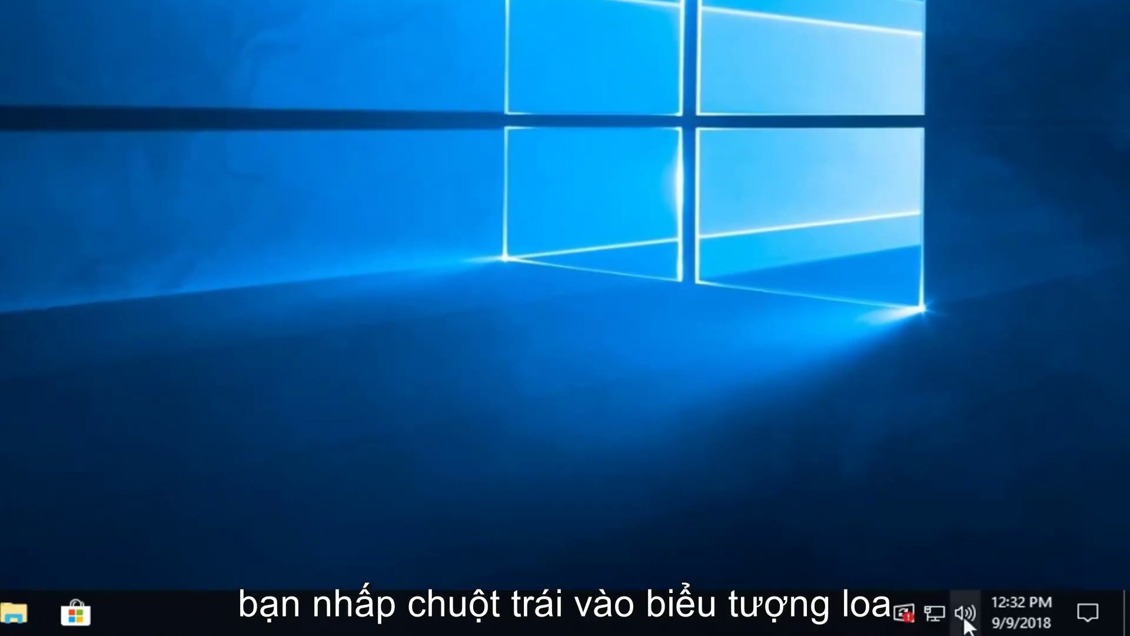
- Lower the speaker volume from 95 to 92 in the taskbar volume flyout, then close it
click(963, 615)
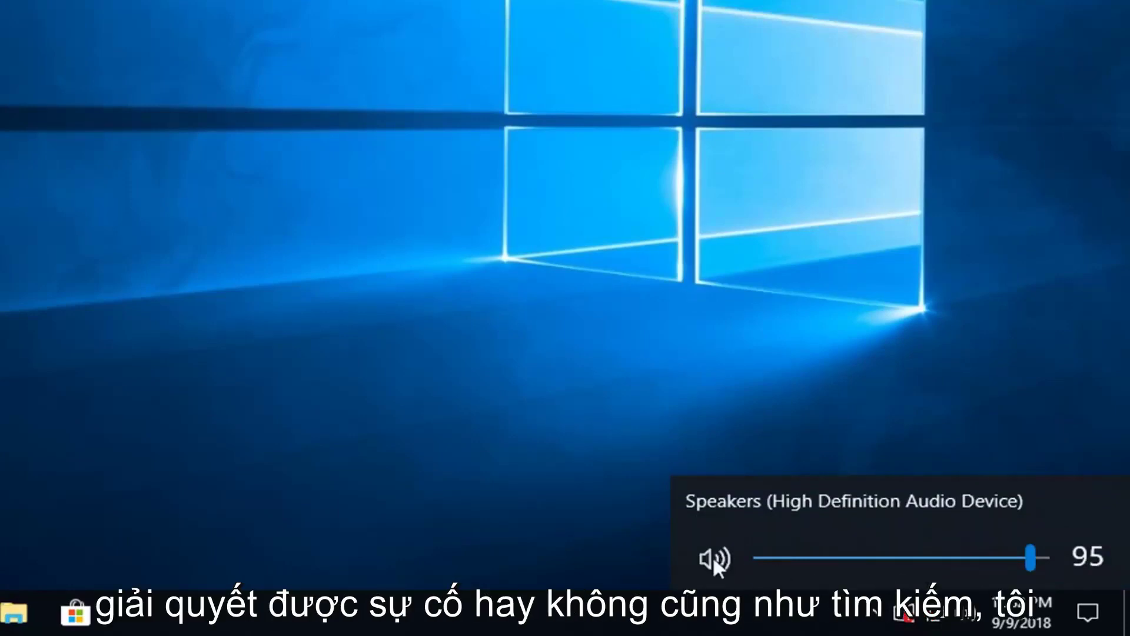
scroll(941, 565, down, 20)
scroll(944, 564, up, 20)
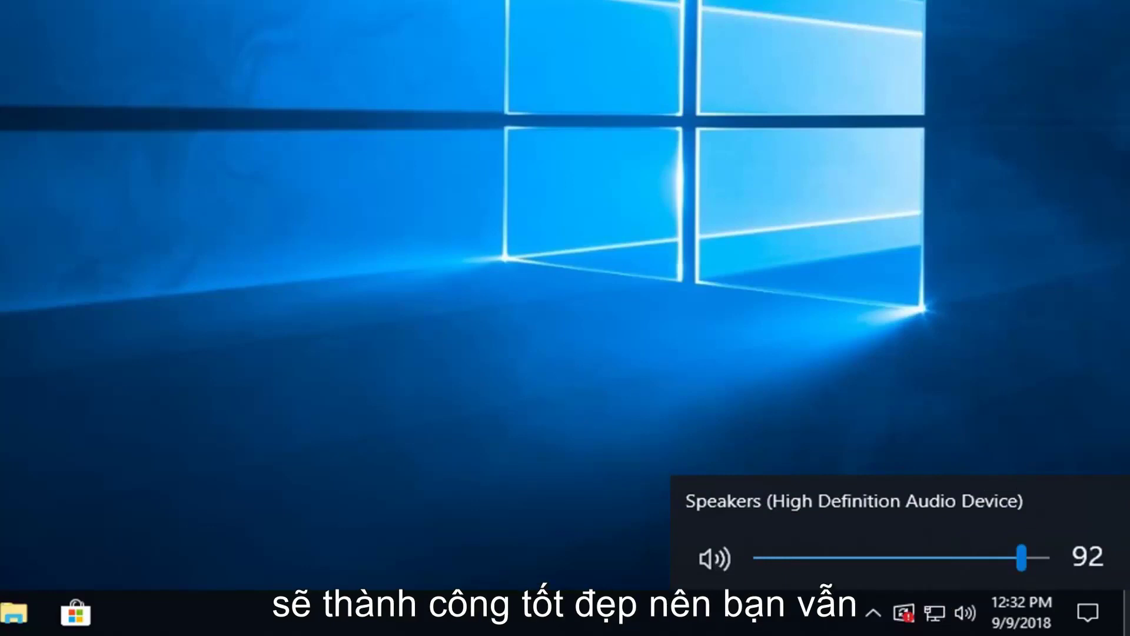
key(Escape)
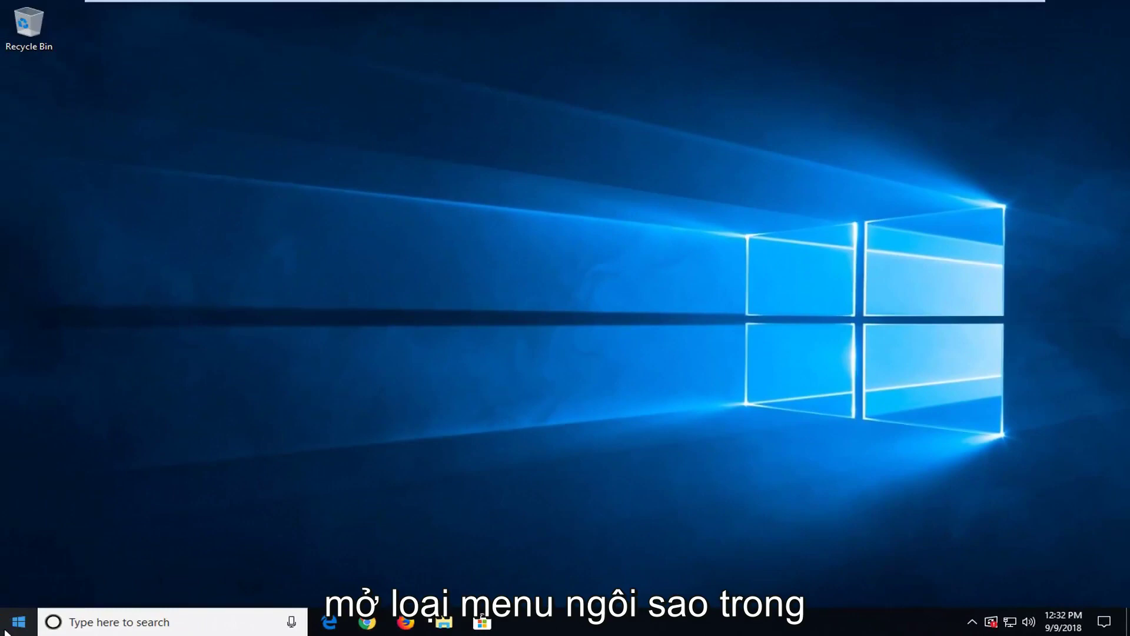
- Search Start for 'control panel' and open it, keeping the view on Large icons
click(7, 627)
text(contro)
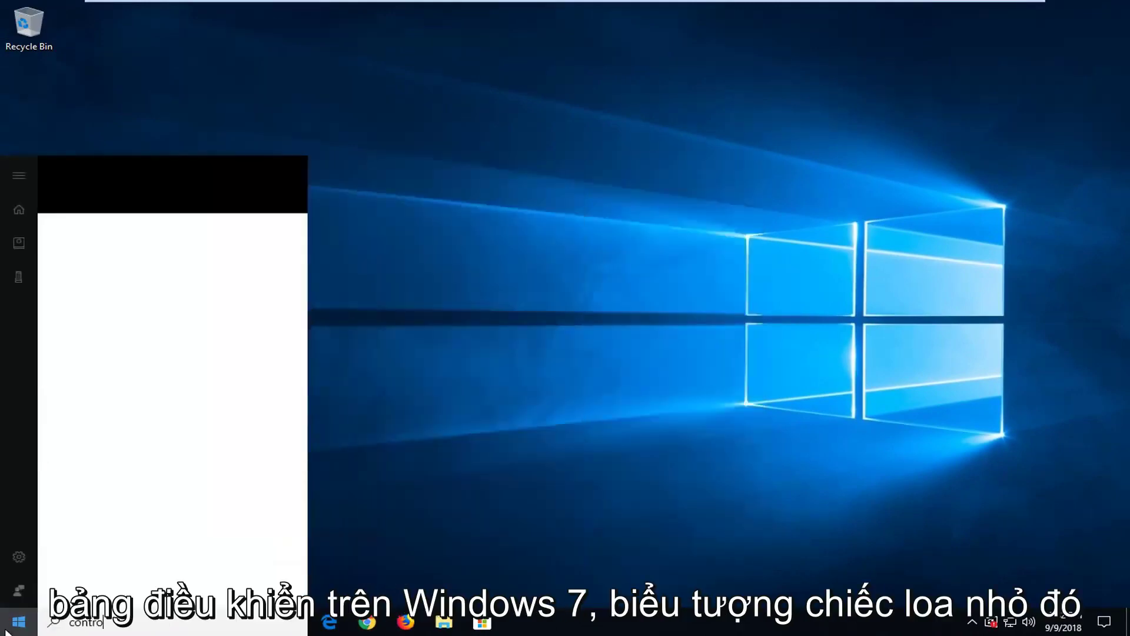
text(l panel)
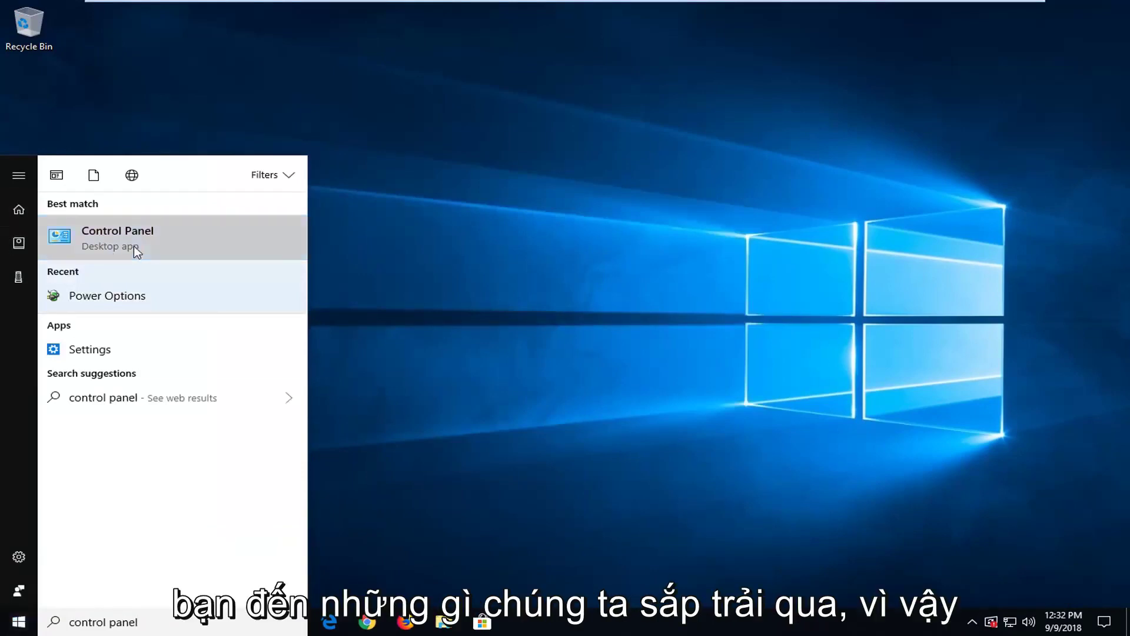
click(213, 244)
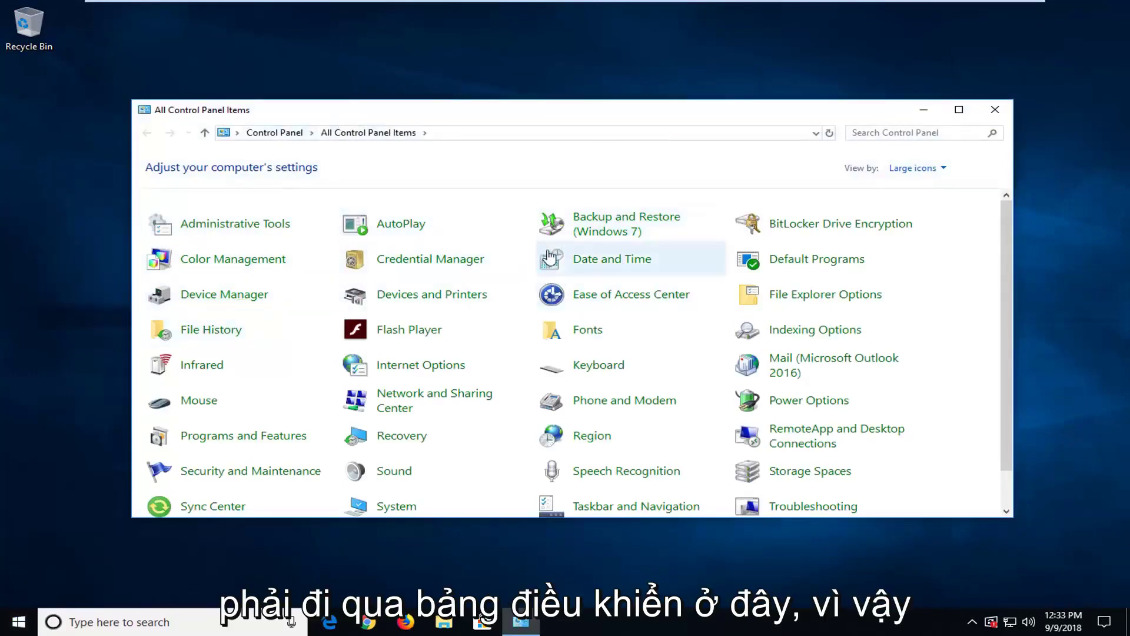
click(917, 169)
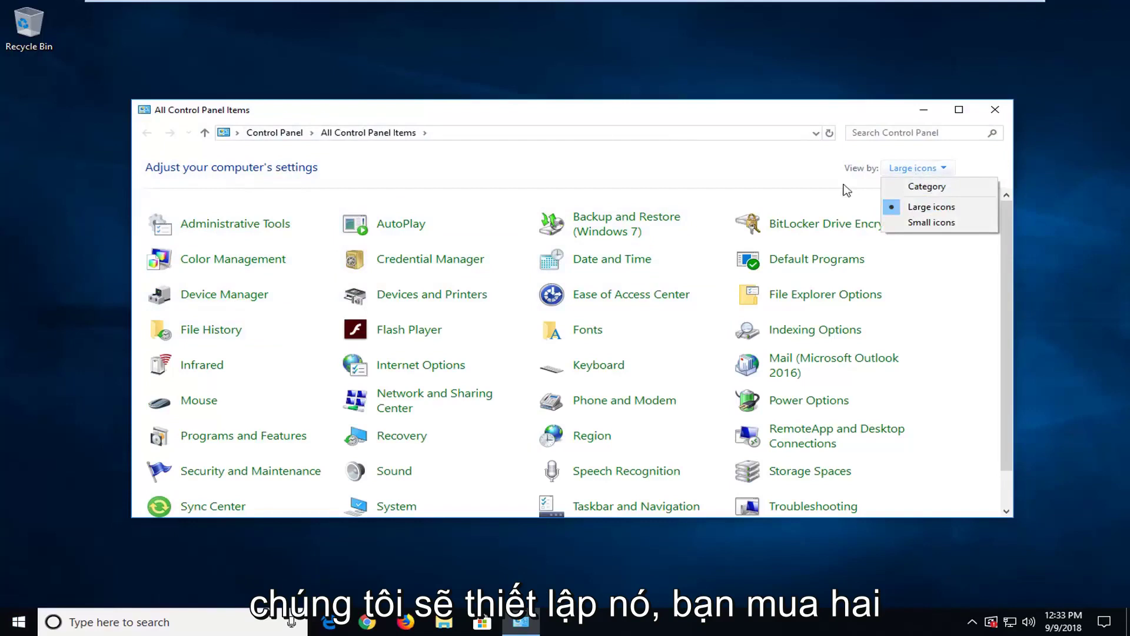
click(715, 198)
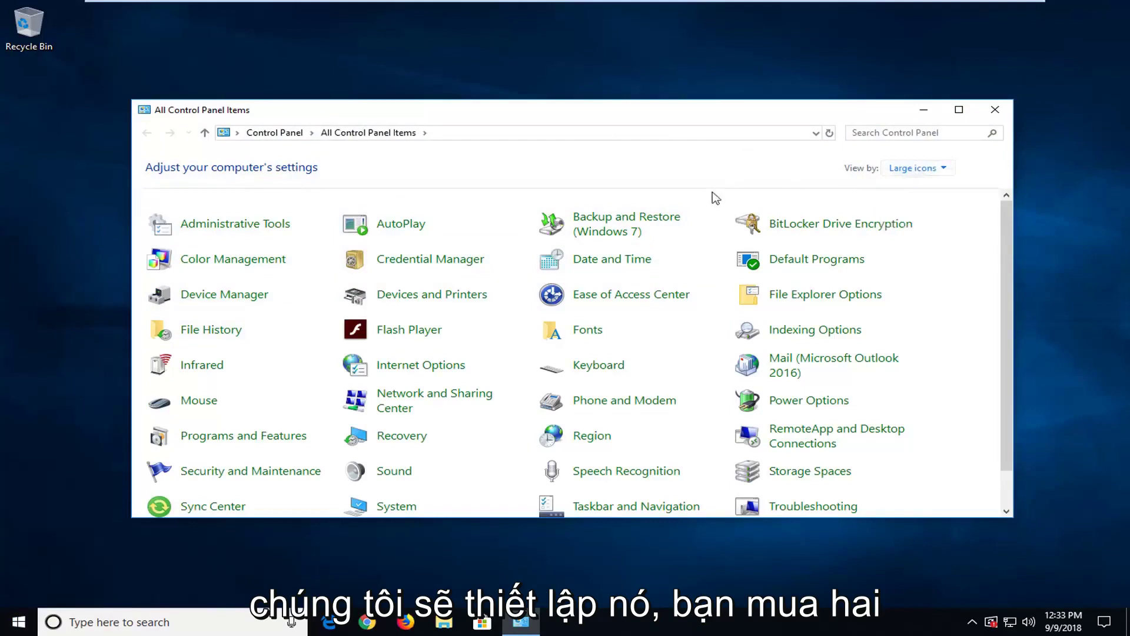
- Open Sound, centre the dialog, and inspect the Speakers playback device options
click(390, 478)
drag(156, 31, 525, 134)
click(463, 219)
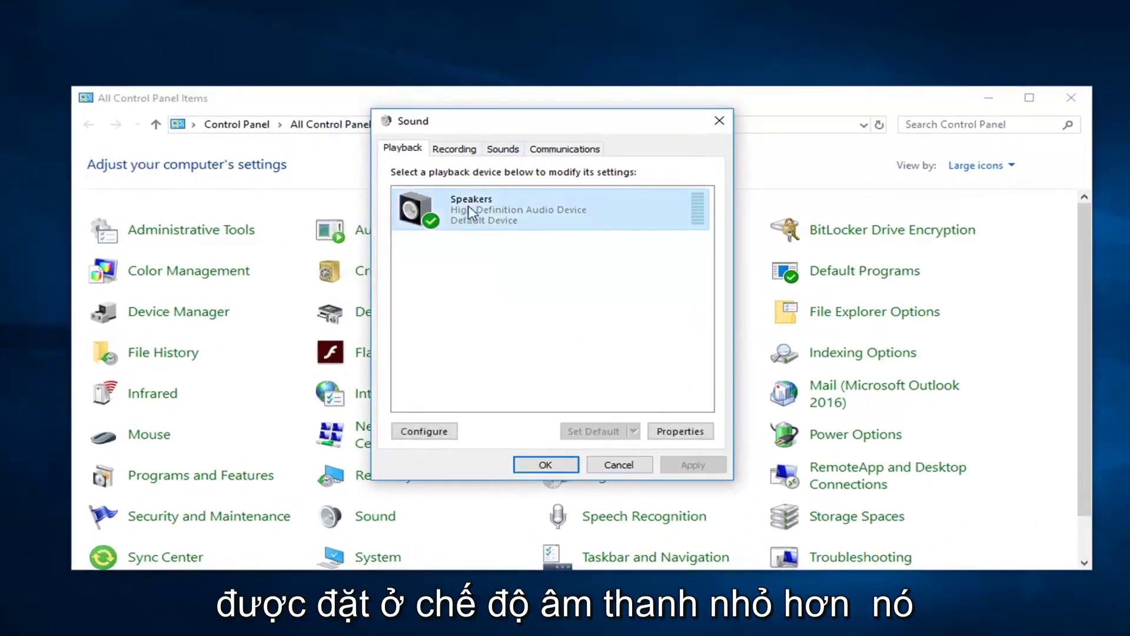
click(500, 304)
right_click(462, 289)
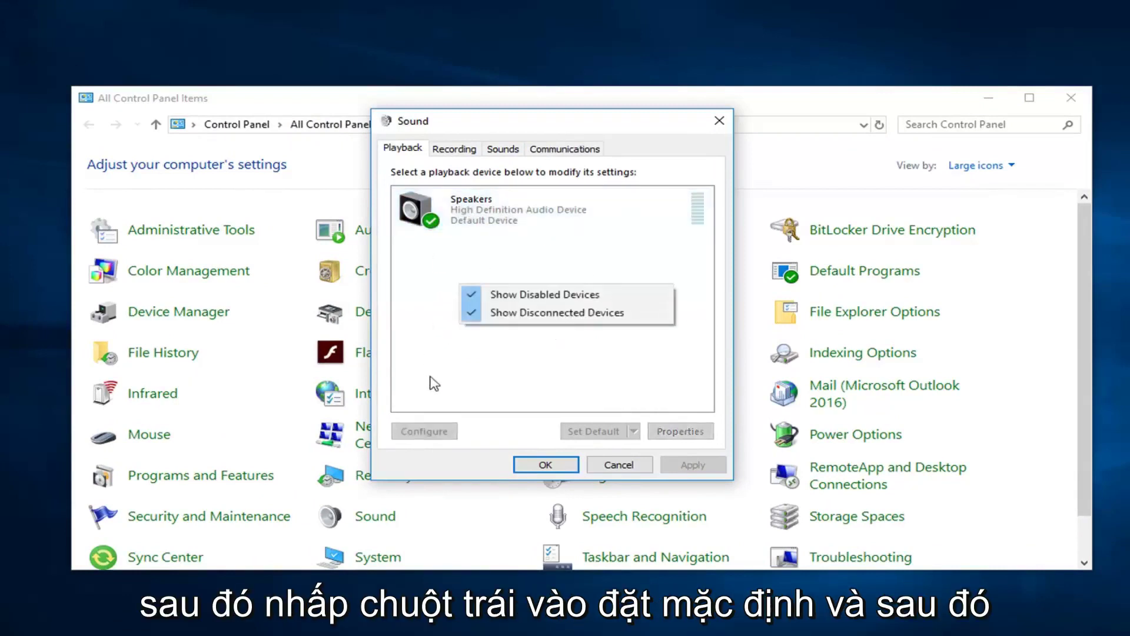
click(422, 357)
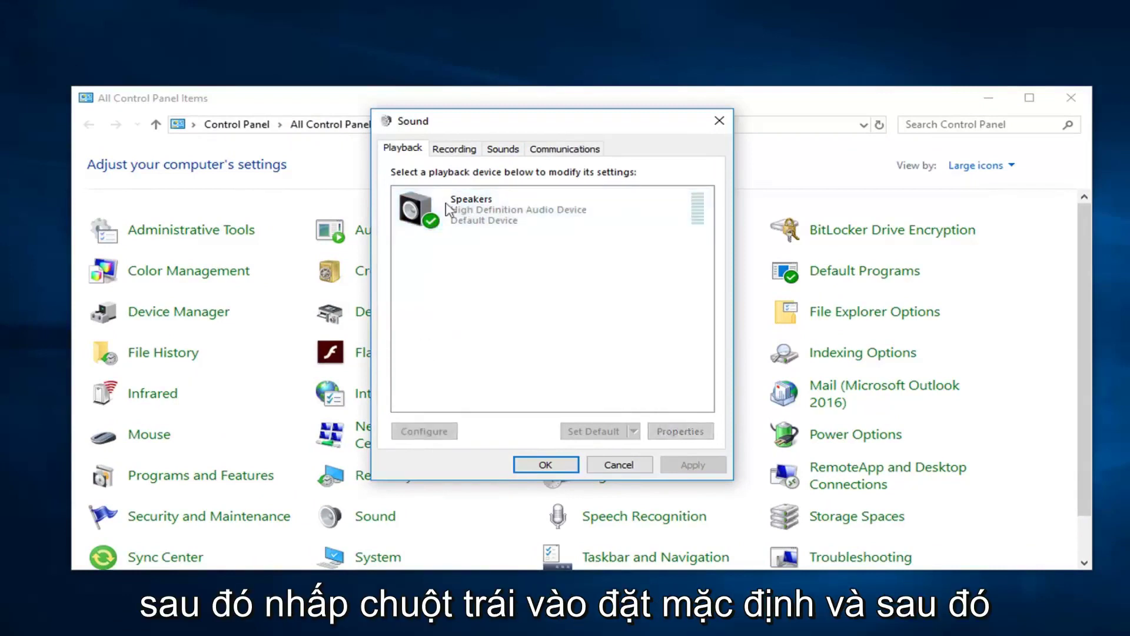
- Browse the Recording and Sounds tabs, then set communications activity to Do nothing and apply
click(457, 153)
click(497, 150)
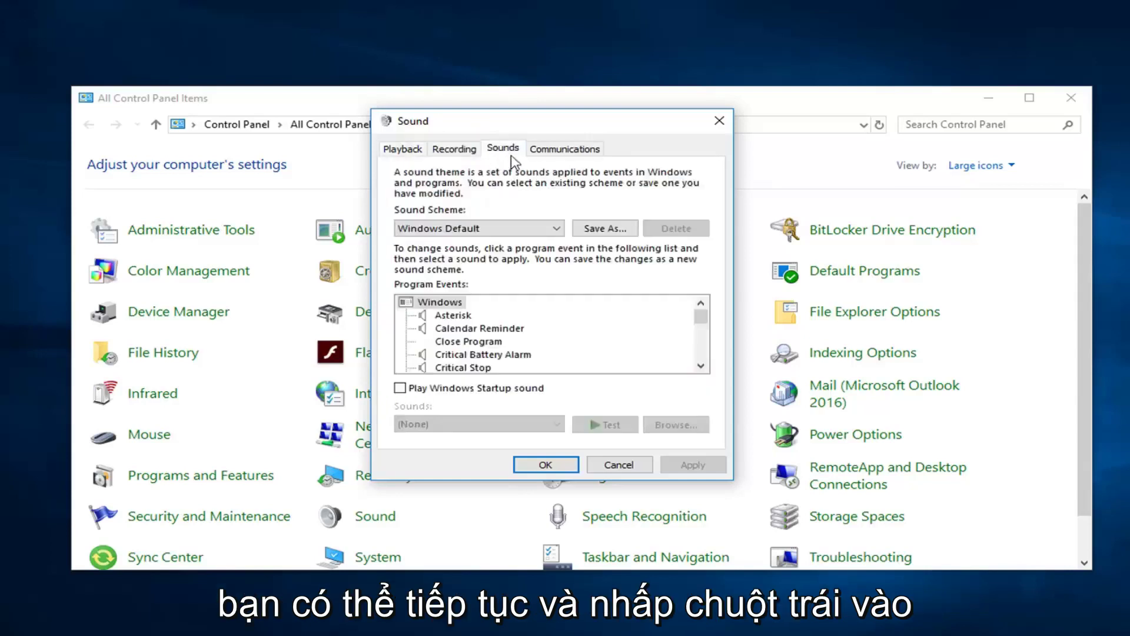
click(559, 152)
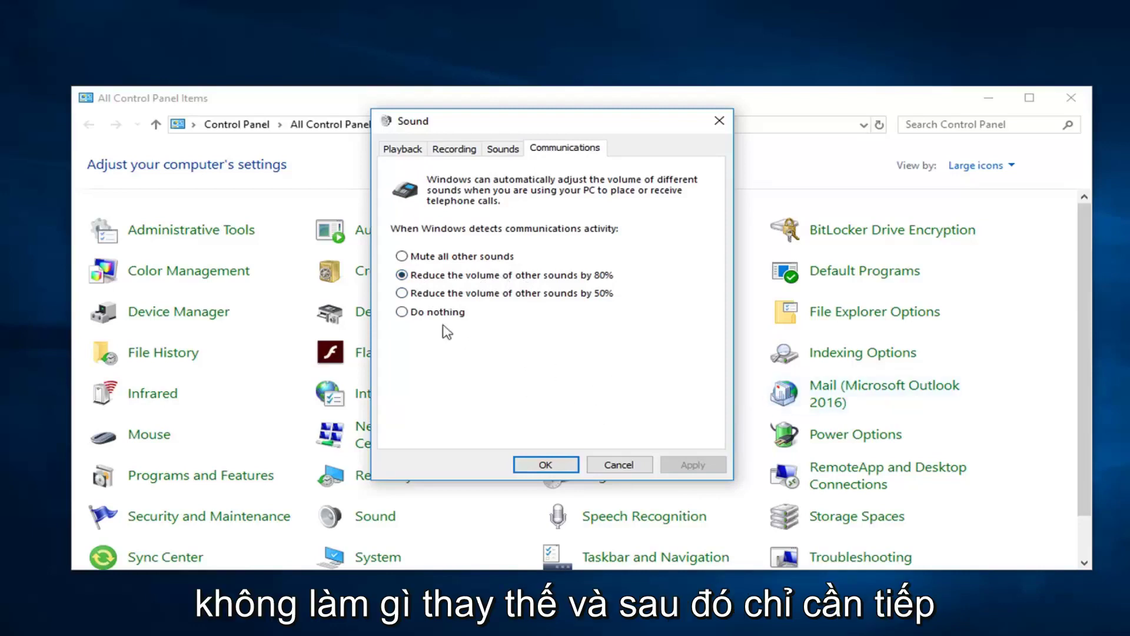
click(412, 313)
click(686, 462)
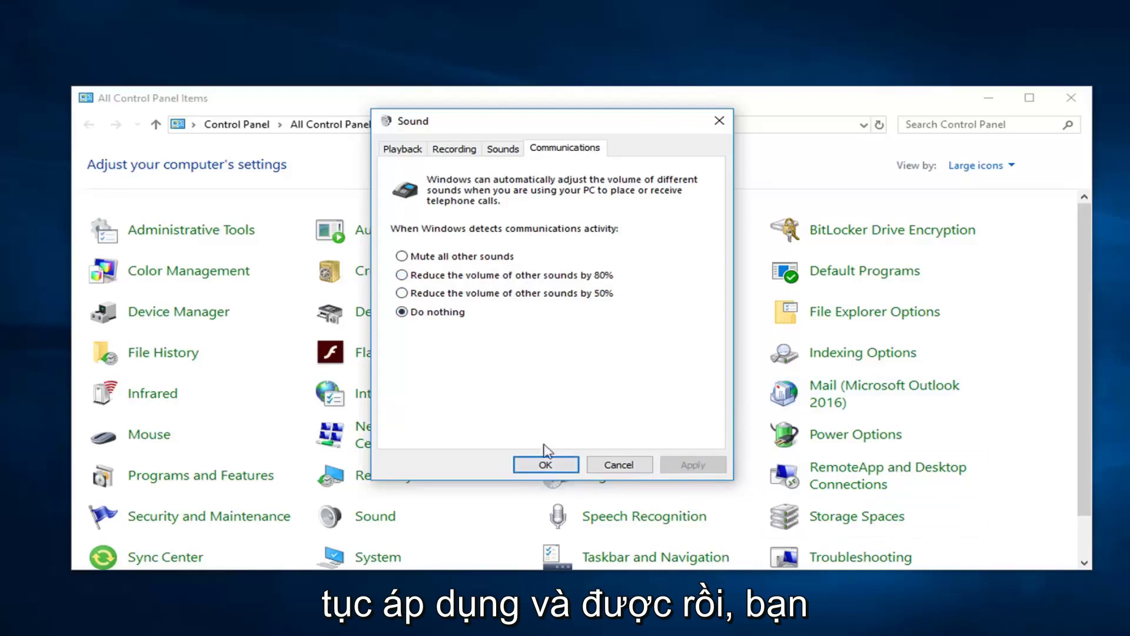
- Confirm and reopen the Sound dialog, then open the Speakers playback device properties
click(532, 469)
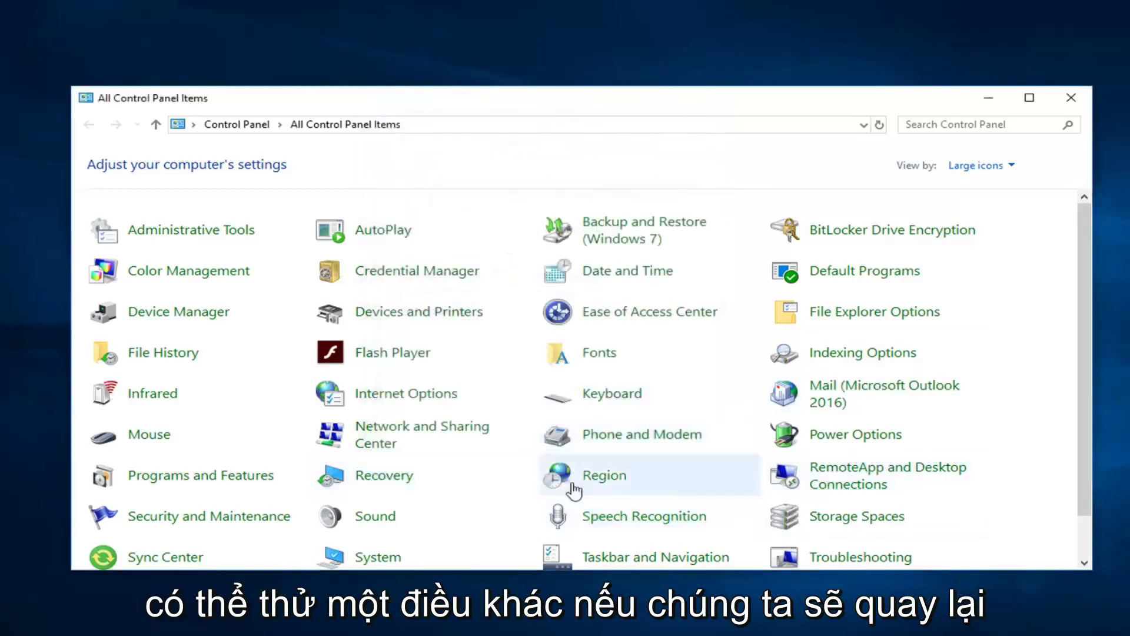
click(374, 518)
drag(194, 32, 590, 109)
click(471, 122)
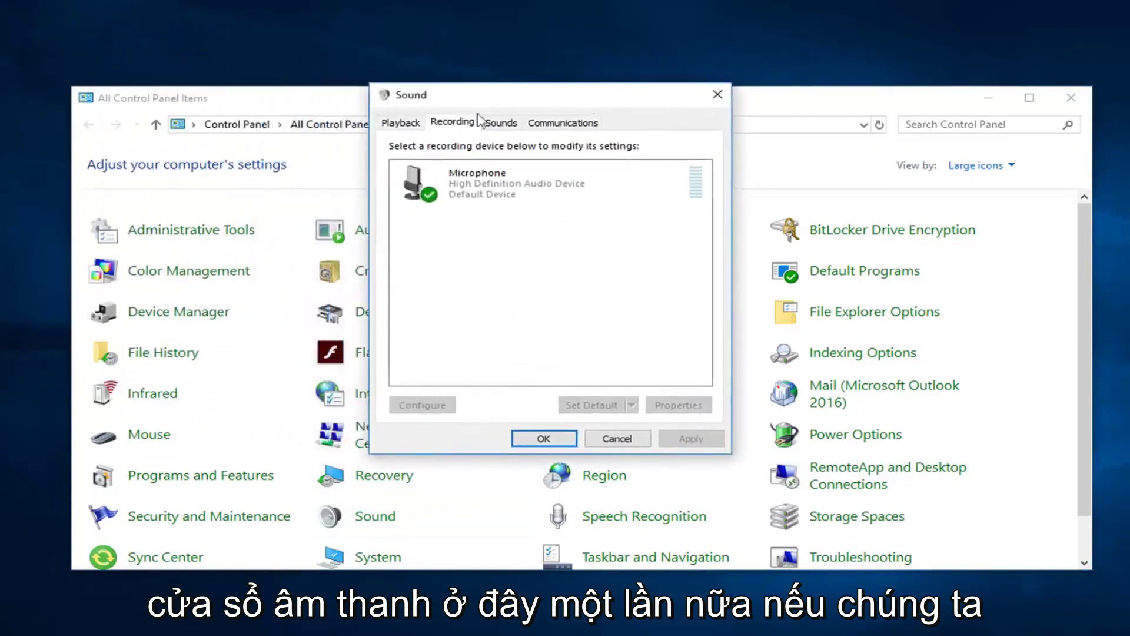
click(400, 122)
click(426, 174)
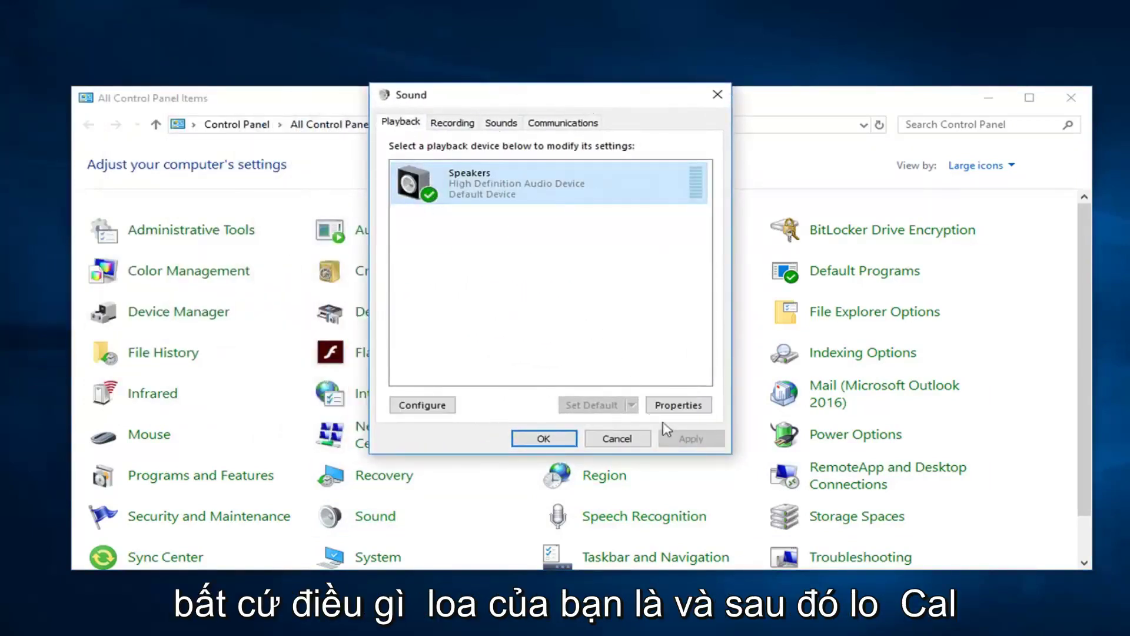
click(680, 405)
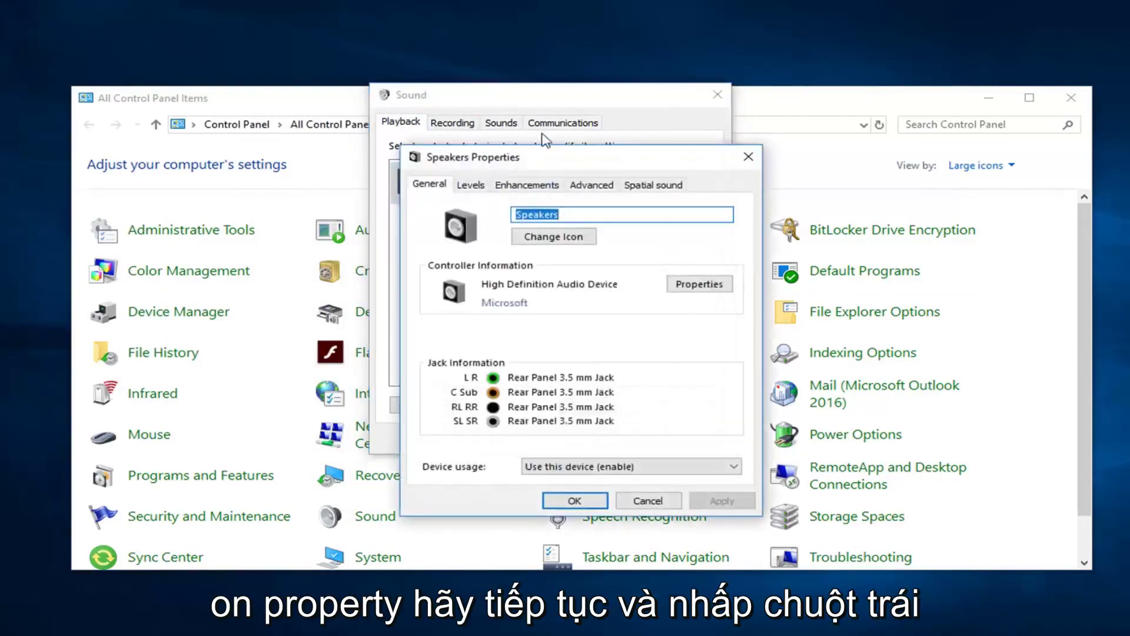
- Set the Speakers level to 93 and show the 16 bit, 48000 Hz default format
drag(566, 156, 534, 106)
click(485, 137)
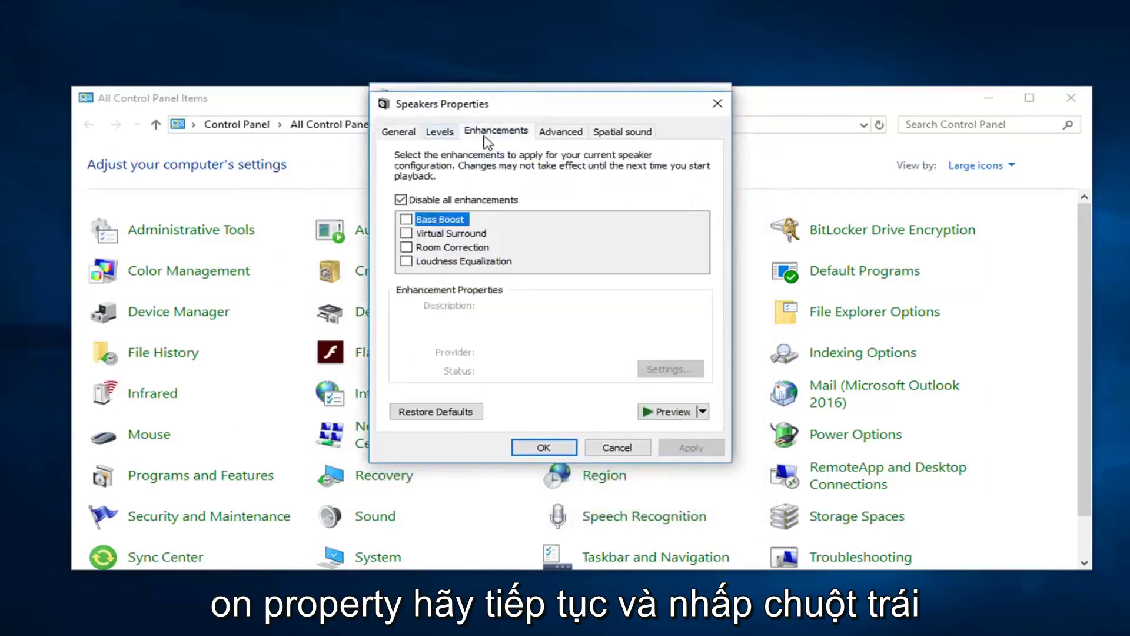
click(442, 136)
click(566, 135)
click(439, 138)
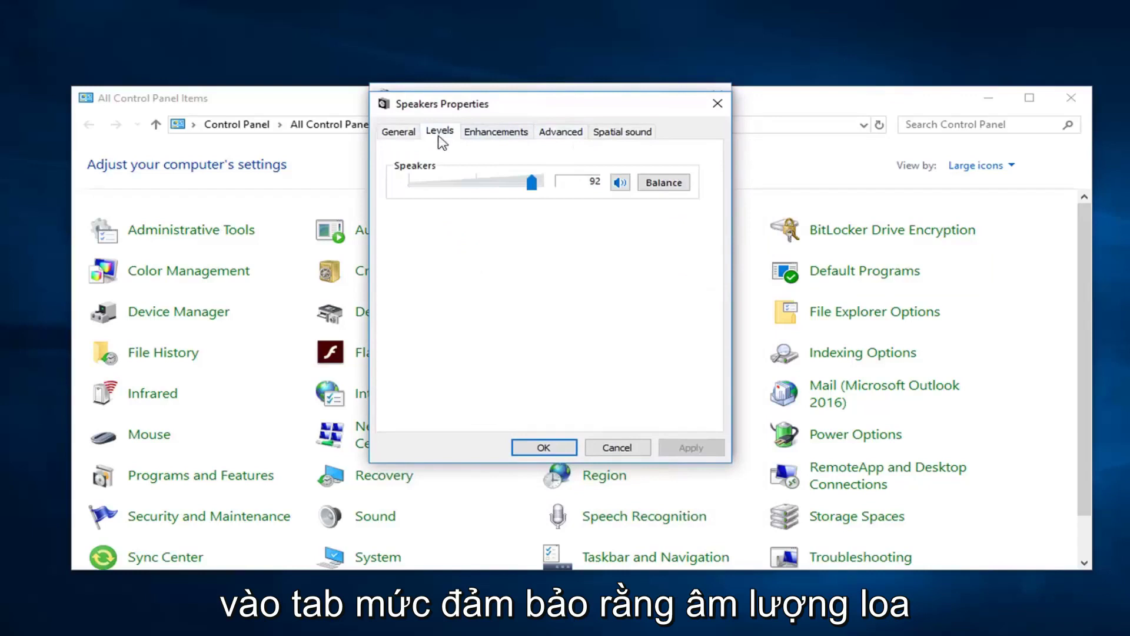
drag(531, 183, 533, 184)
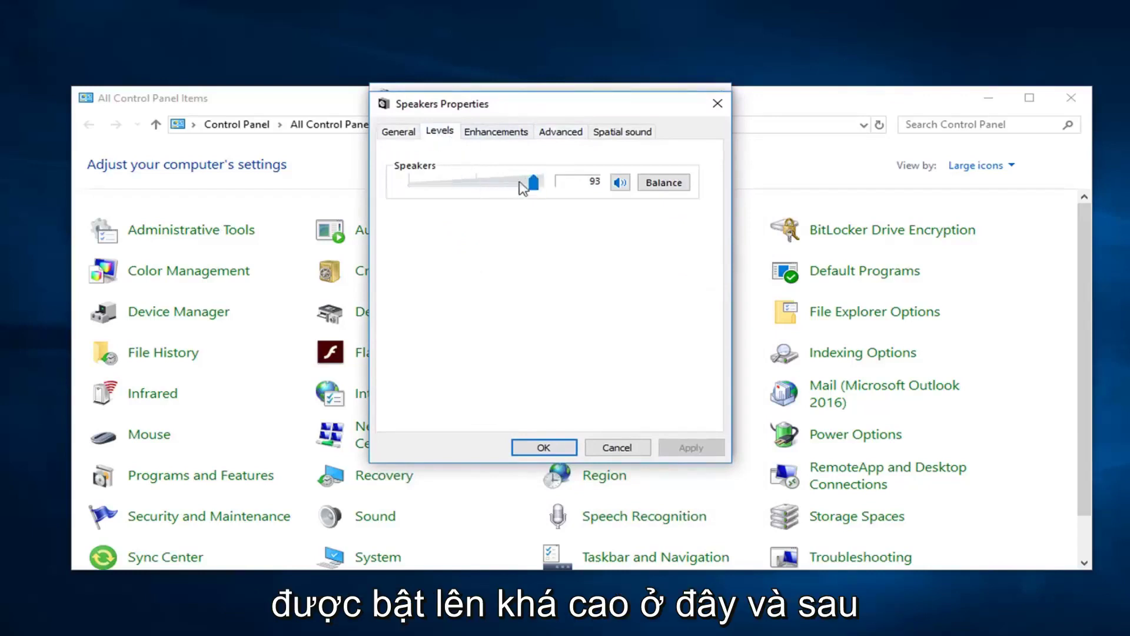
click(556, 136)
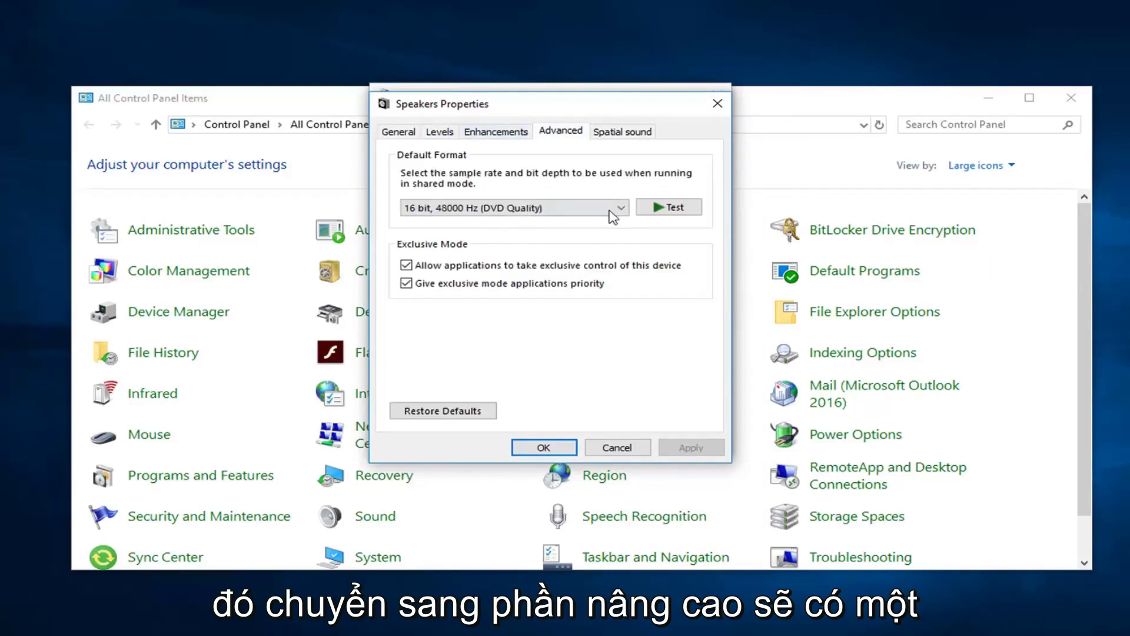
- Apply 24 bit, 192000 Hz (Studio Quality) as the Speakers default format and close properties
click(618, 209)
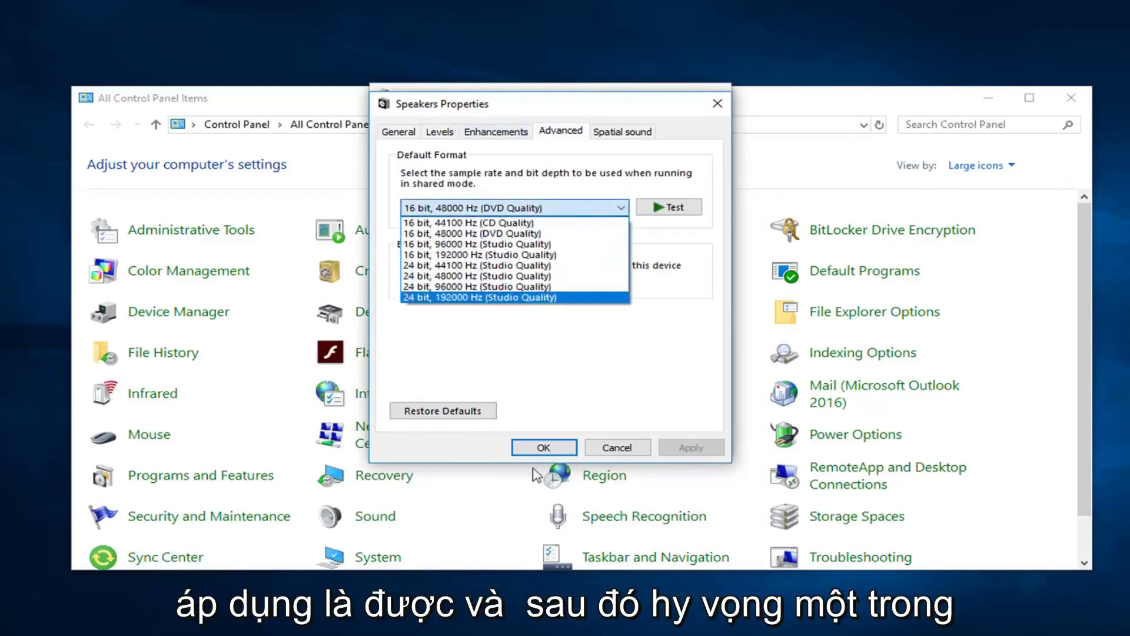
click(488, 254)
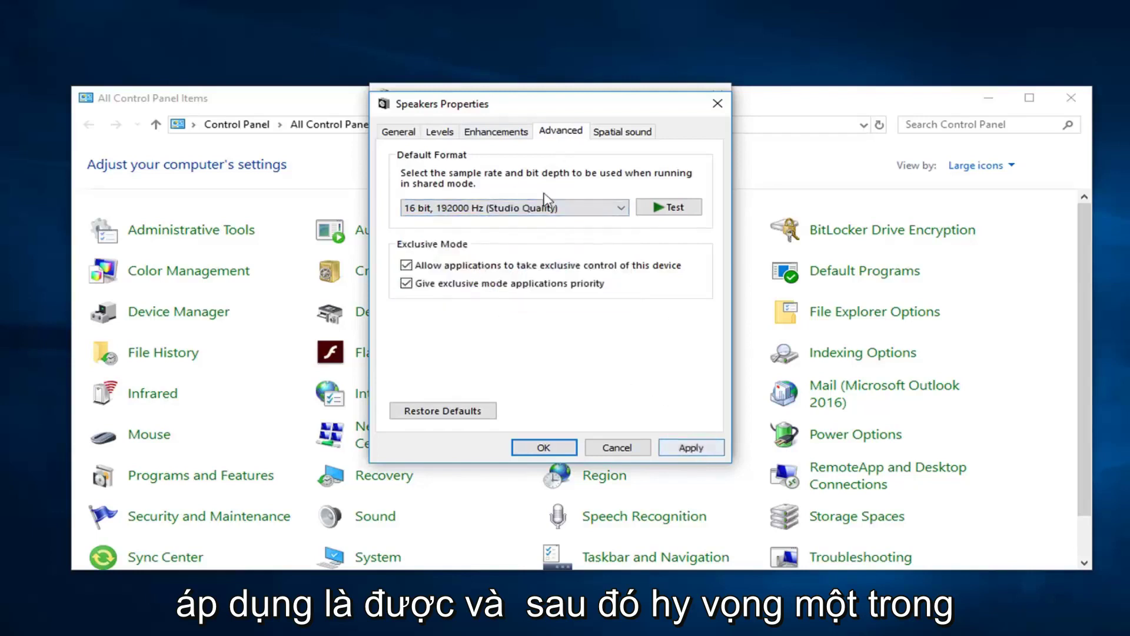
click(506, 209)
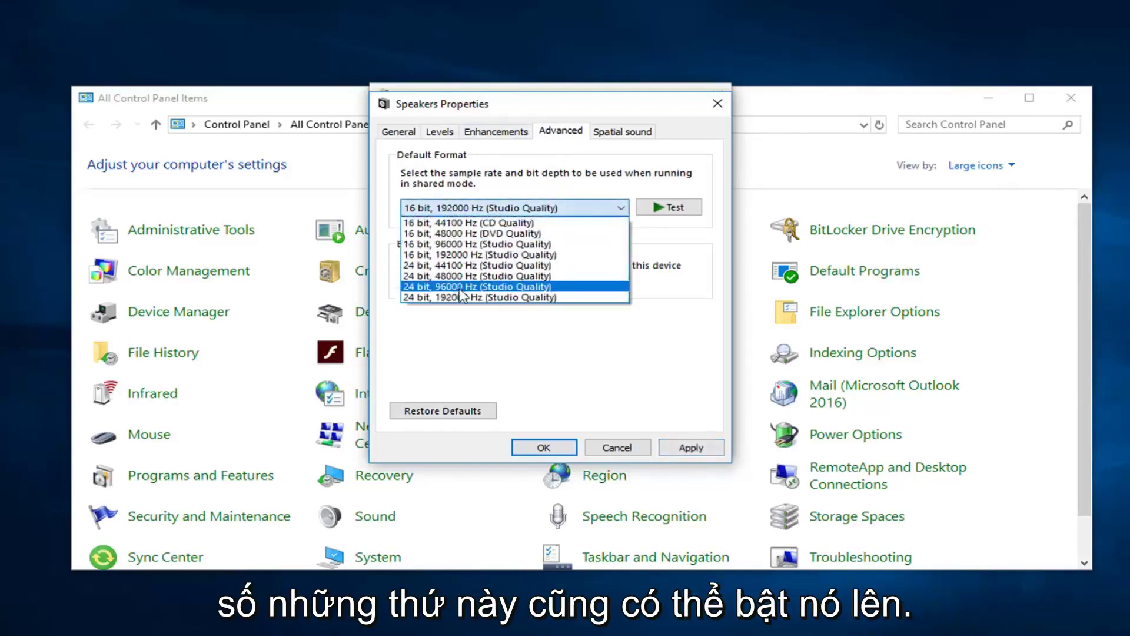
click(454, 298)
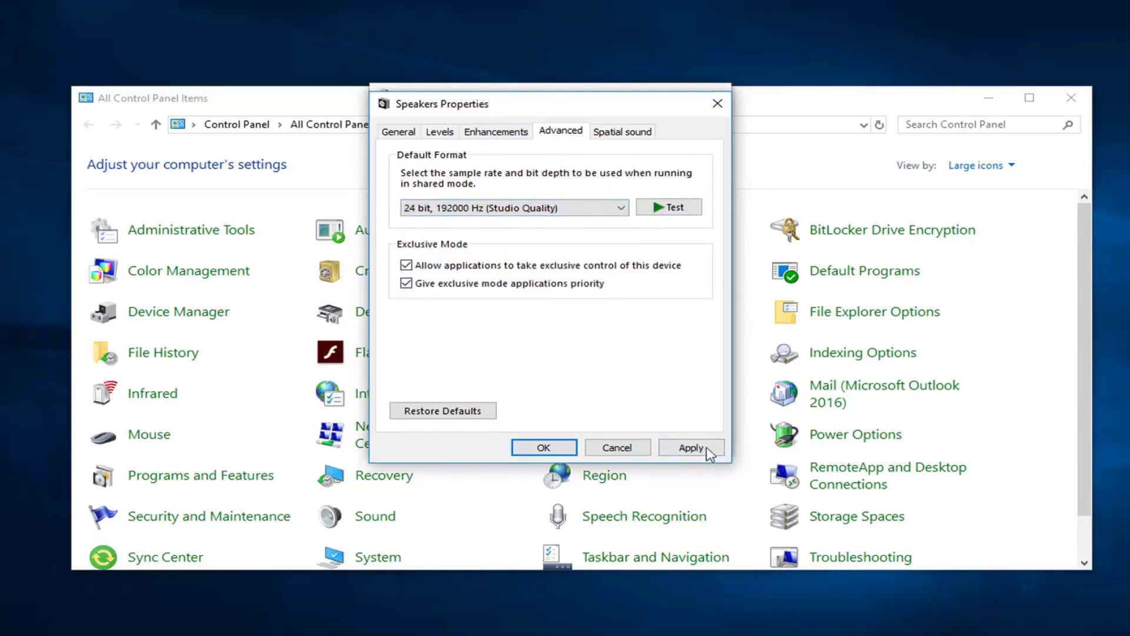
click(692, 448)
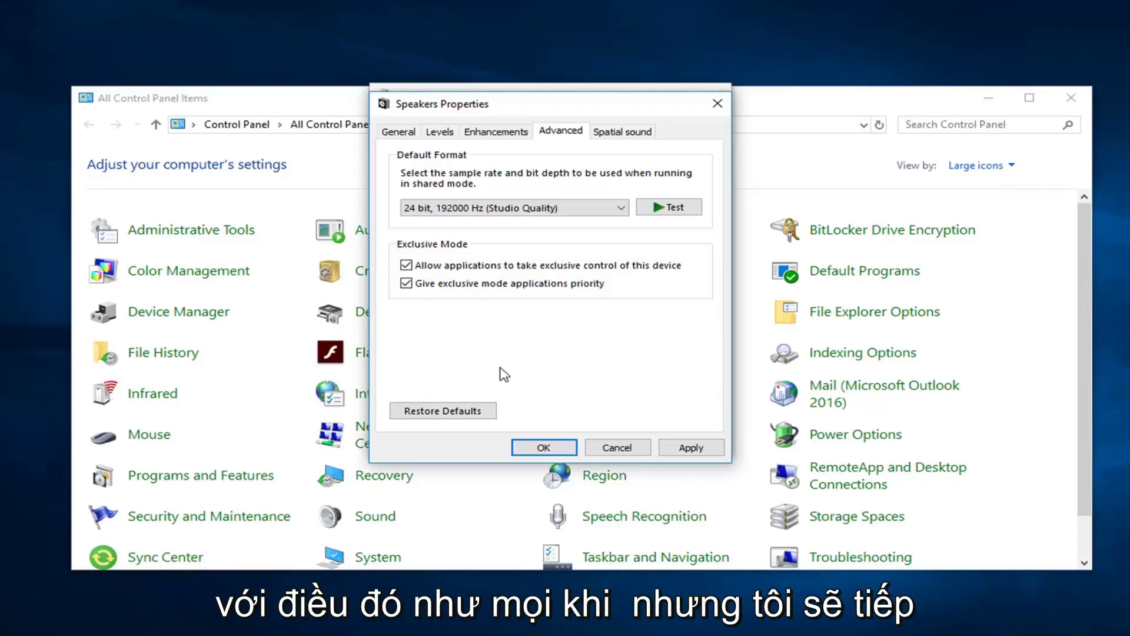
click(691, 449)
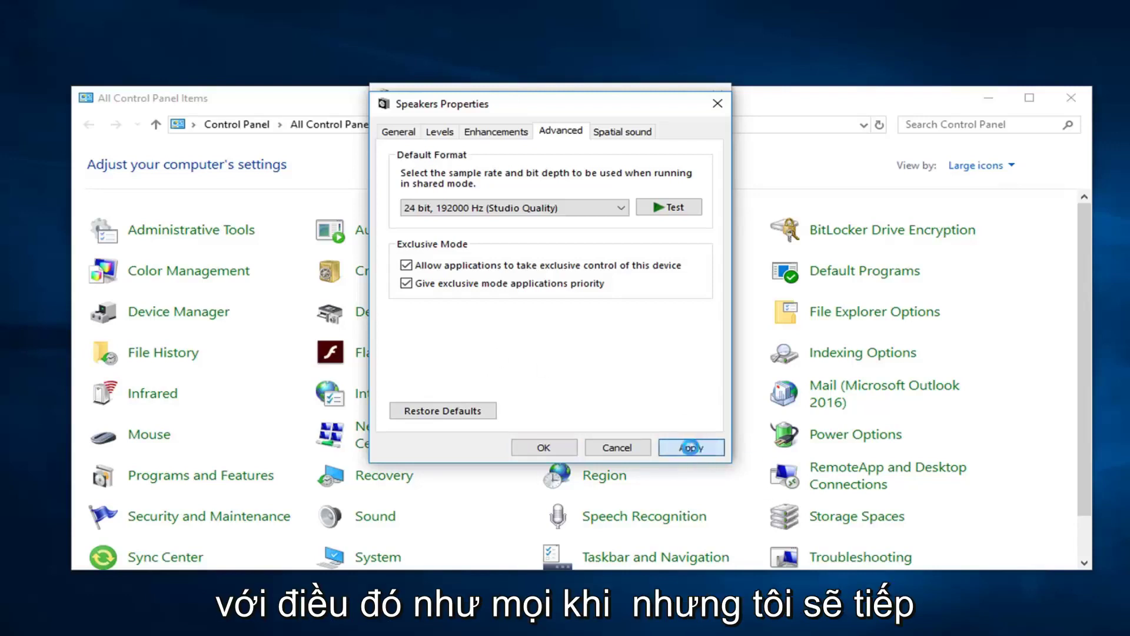
click(615, 447)
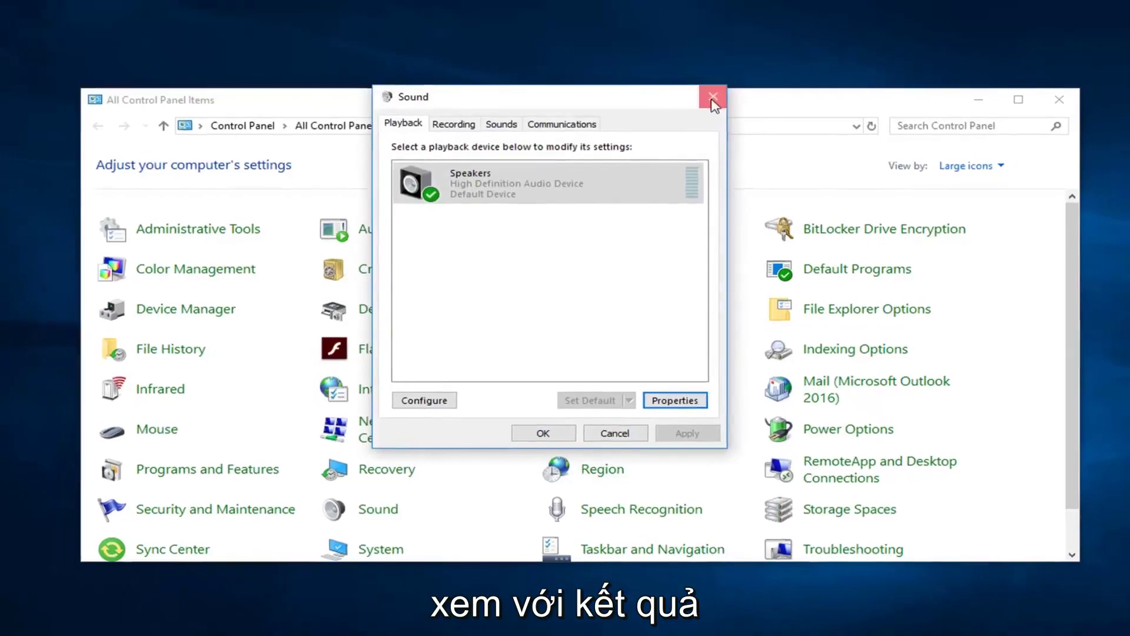
- Close the Sound dialog and Control Panel, then search Start for 'troubleshoot'
click(712, 100)
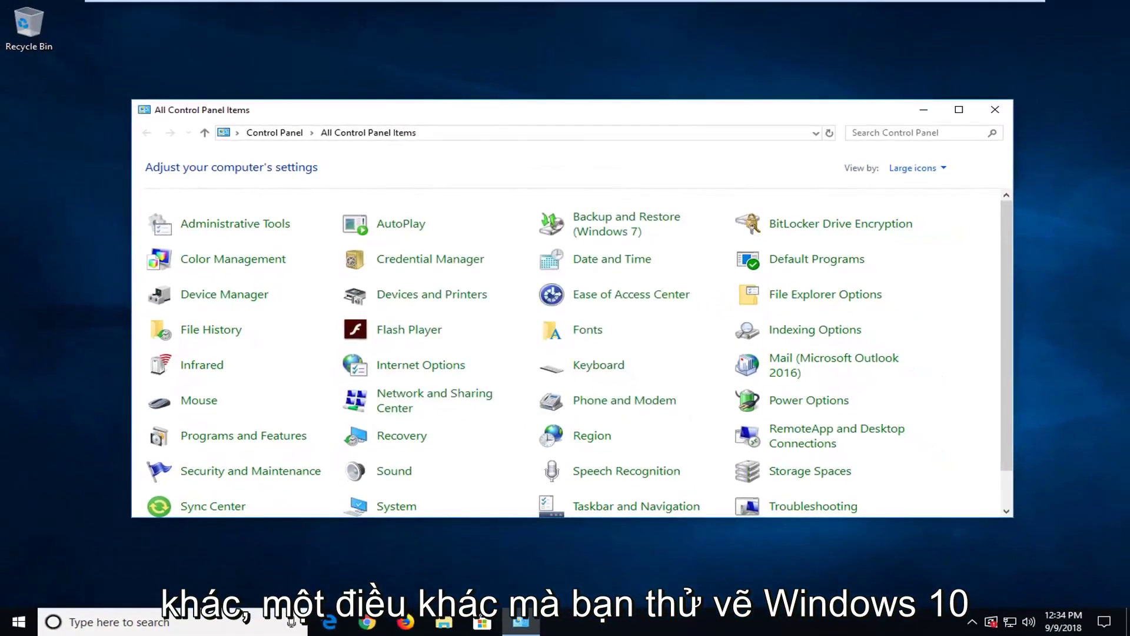
click(995, 109)
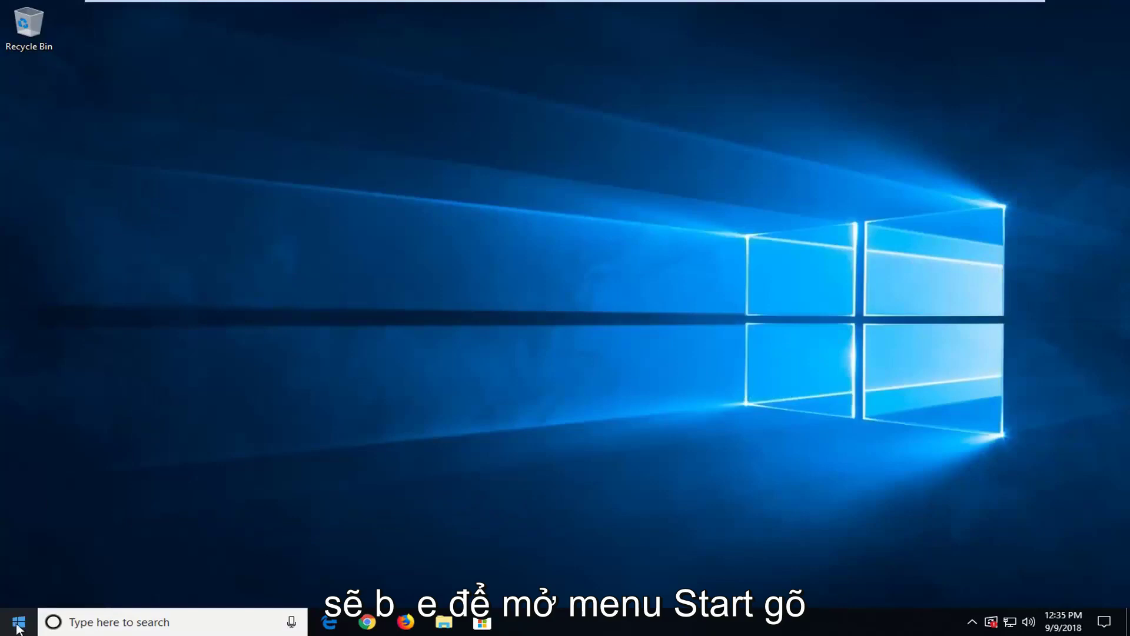
click(2, 625)
text(troubleshoot)
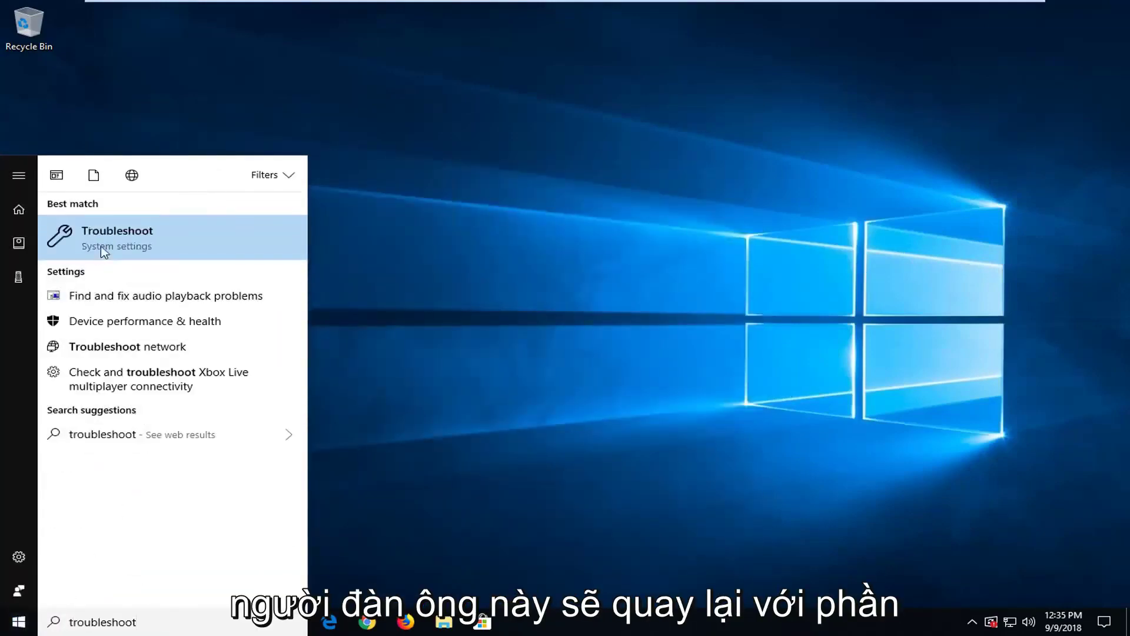
- Open the Troubleshoot settings page and expand the Playing Audio troubleshooter
click(103, 234)
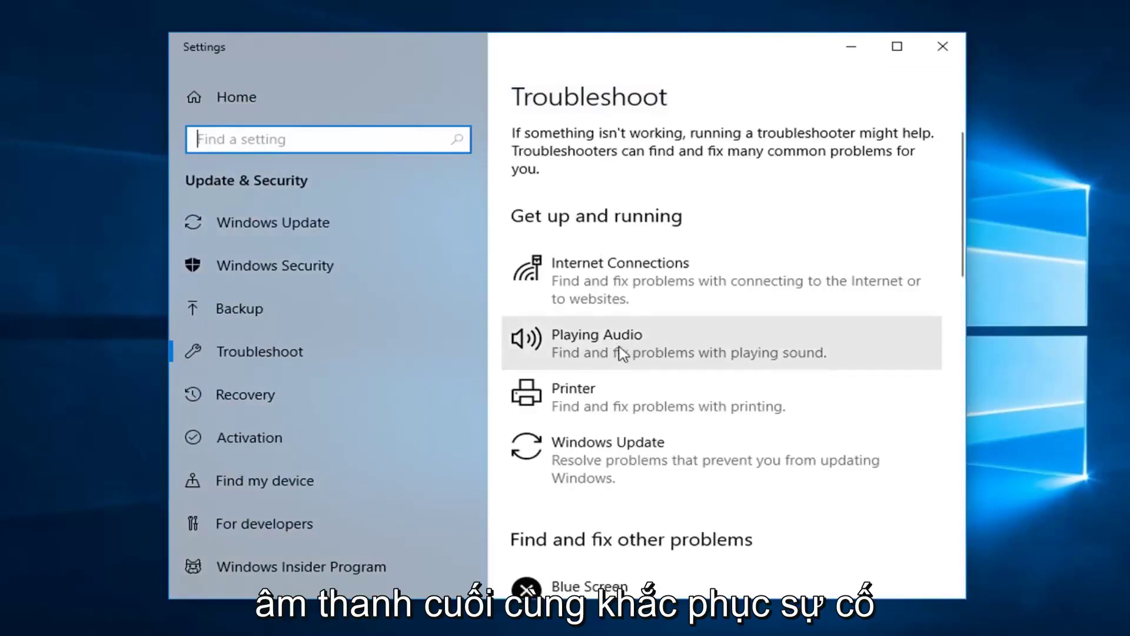
click(709, 353)
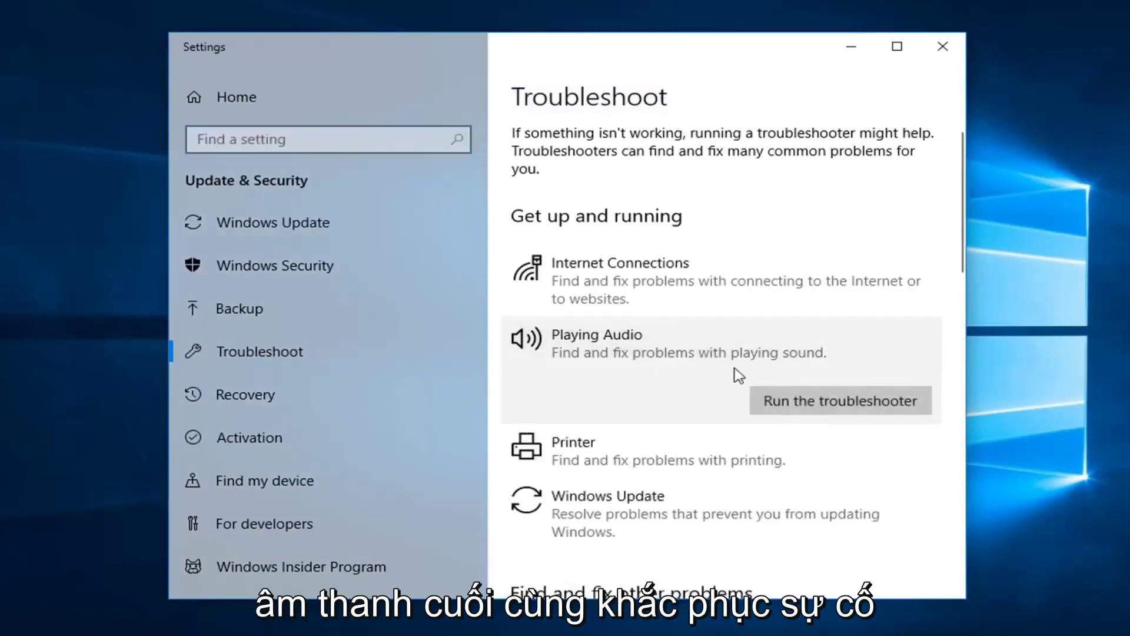
- Run the Playing Audio troubleshooter until it suggests turning off Sound Effects and Enhancements
click(795, 401)
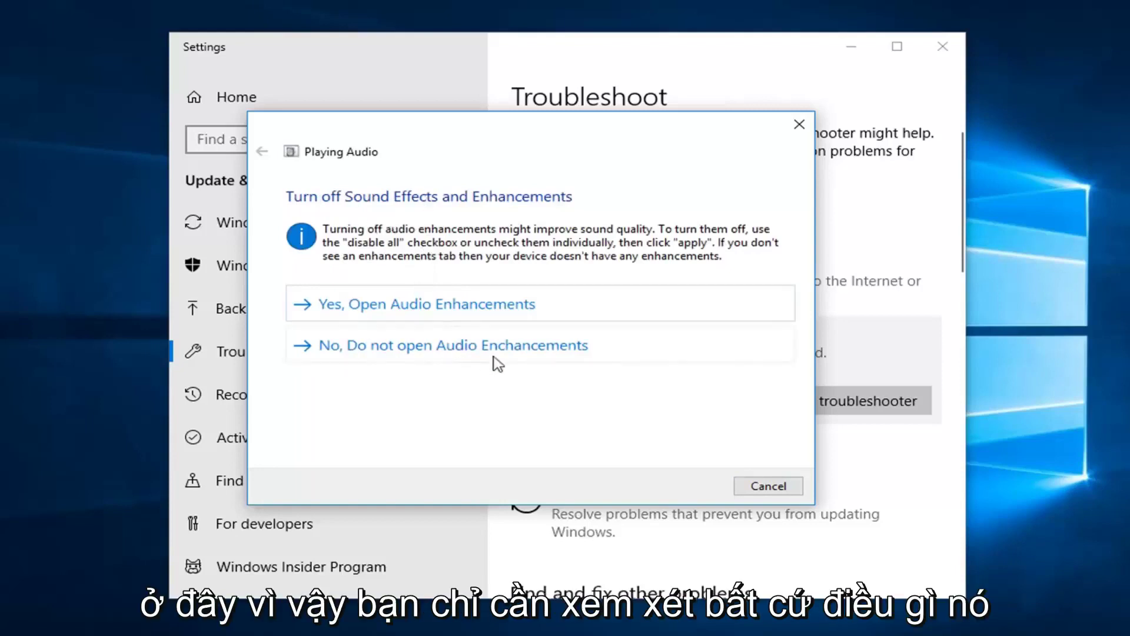
- Decline opening Audio Enhancements so the troubleshooter continues to completion
click(422, 346)
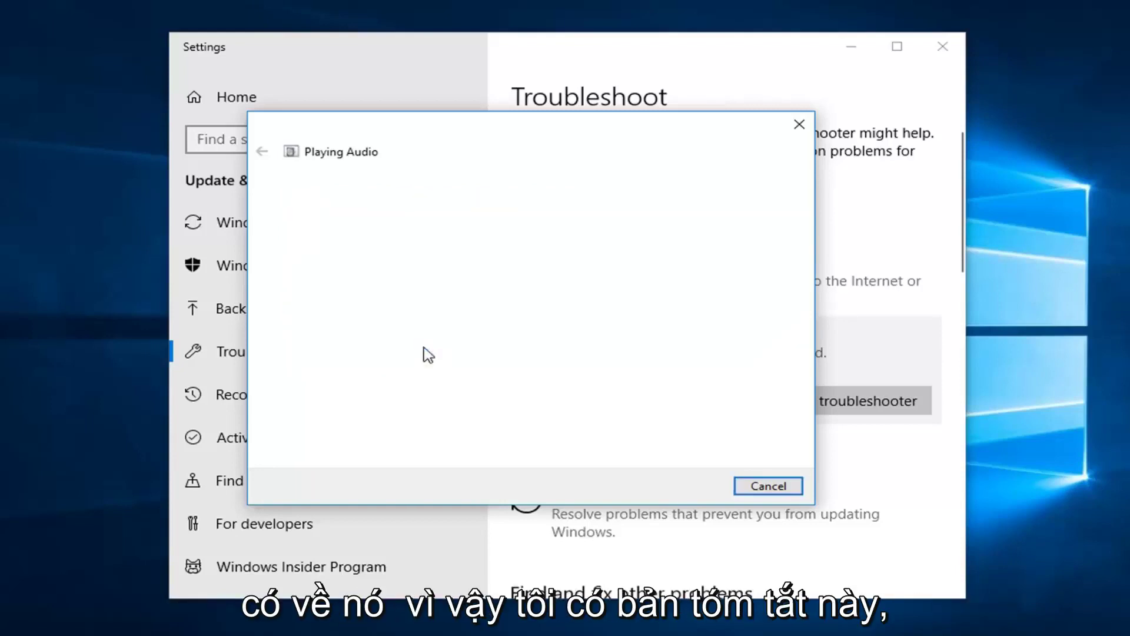